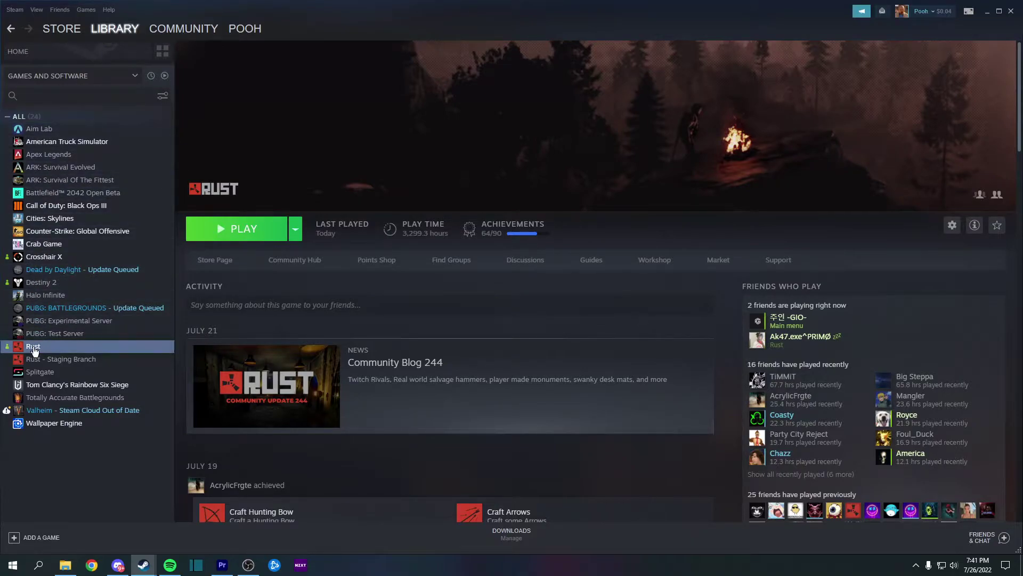
- Open the properties of Rust from the game library and show the general settings containing its launch options
right_click(35, 347)
mouse_move(62, 385)
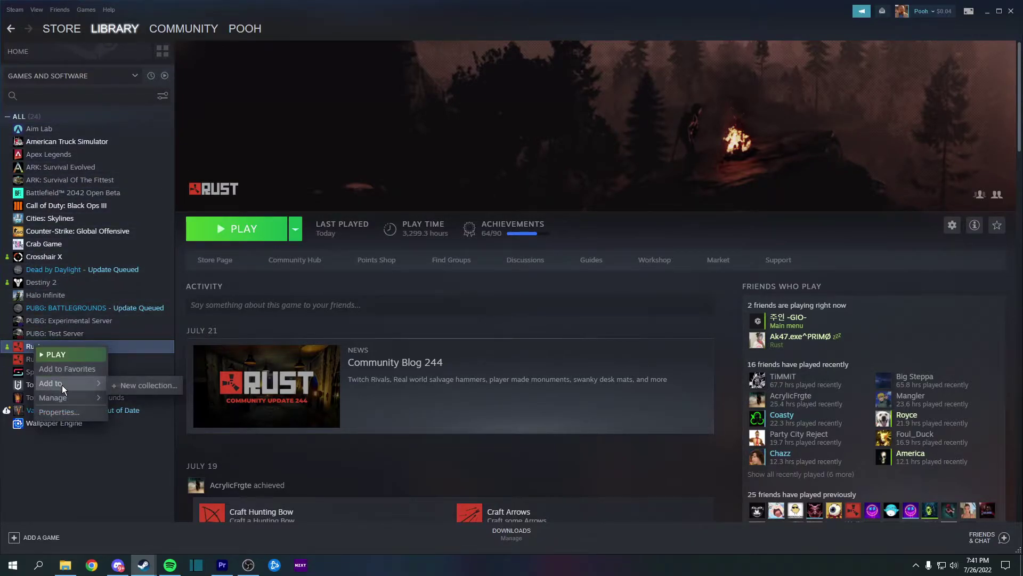
click(55, 412)
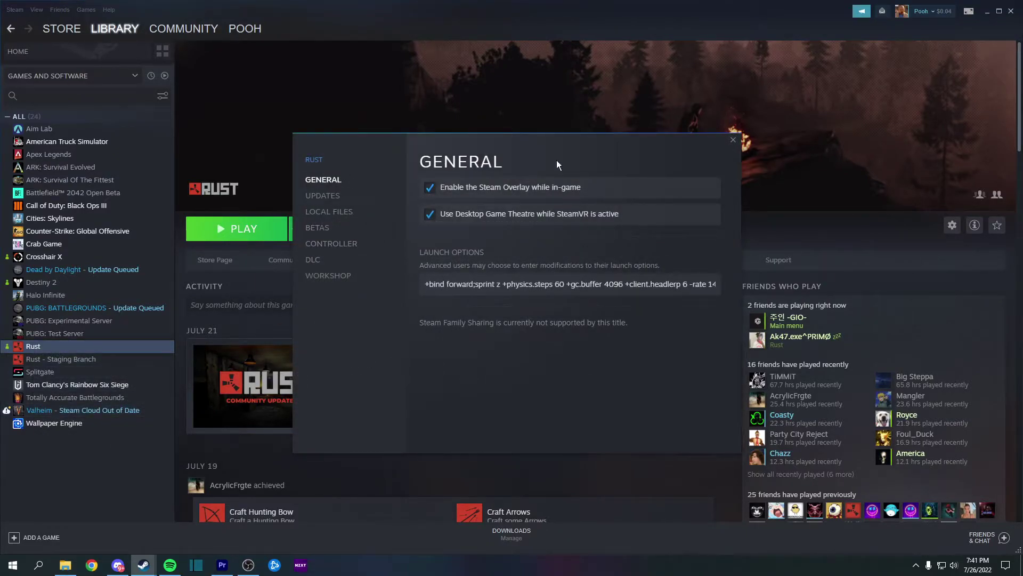
click(326, 212)
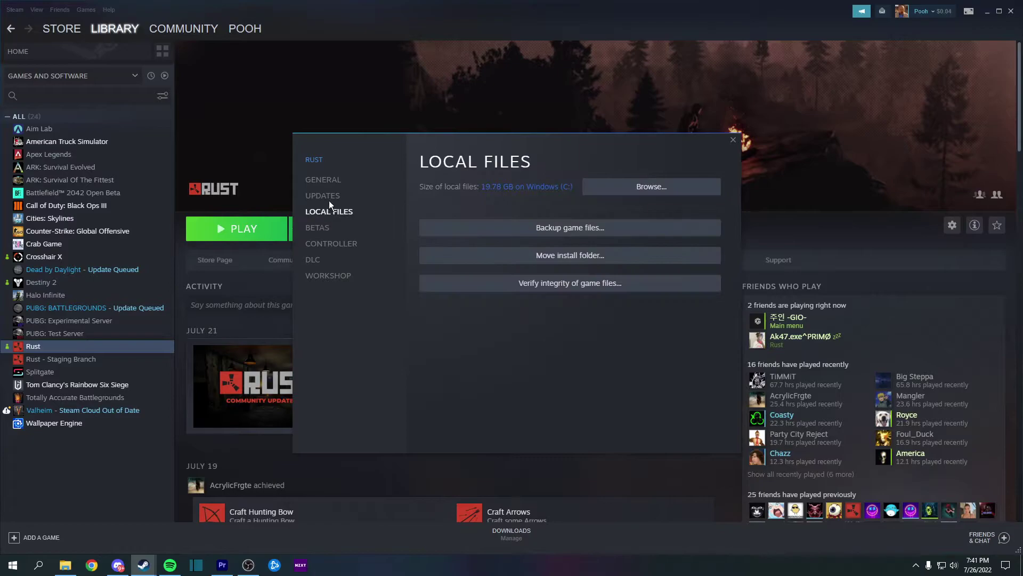
click(325, 180)
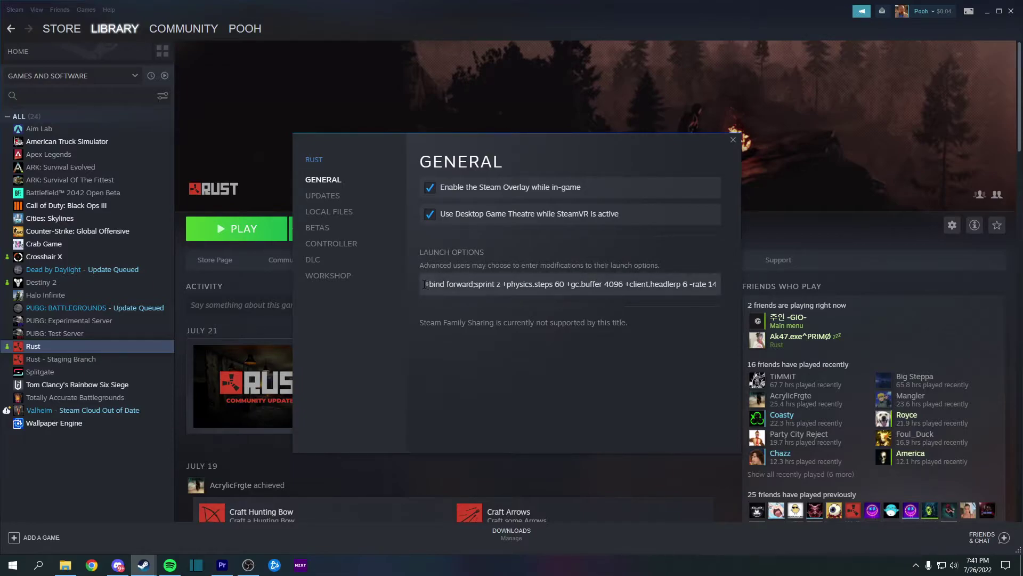
- Remove the "+physics.steps 60" option and its extra space from Rust's launch options
drag(424, 283, 729, 295)
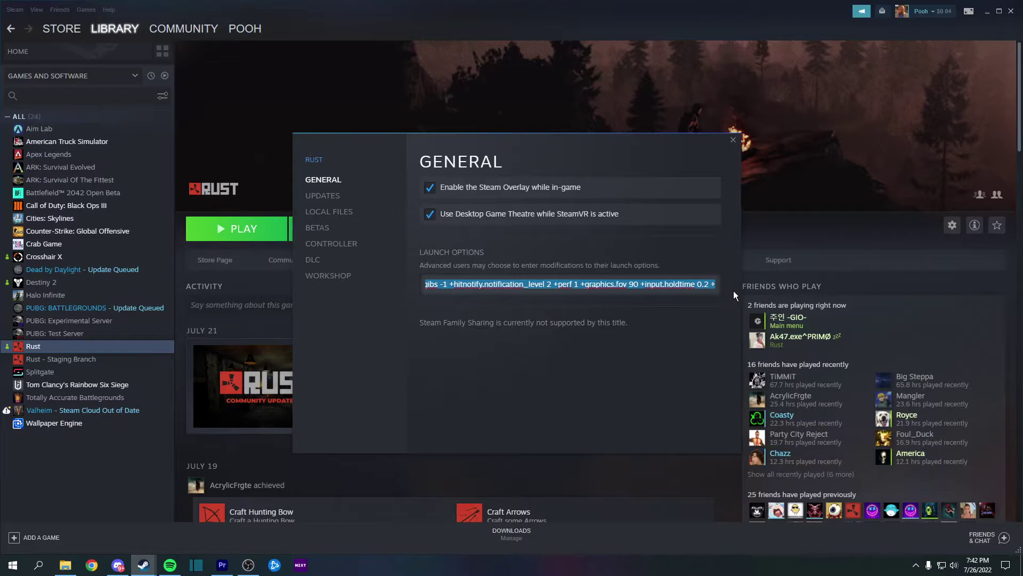
click(699, 285)
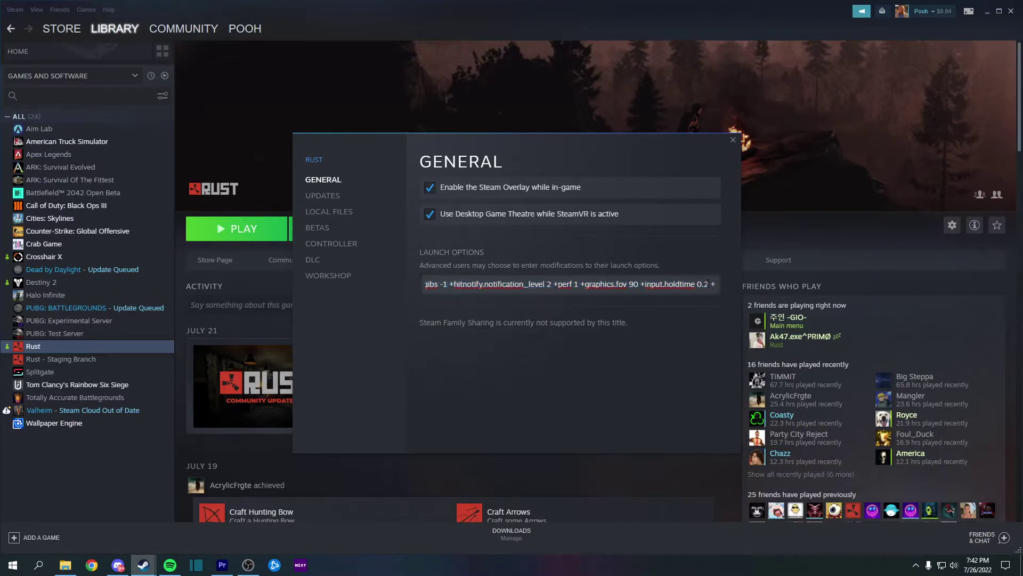
drag(714, 284, 463, 288)
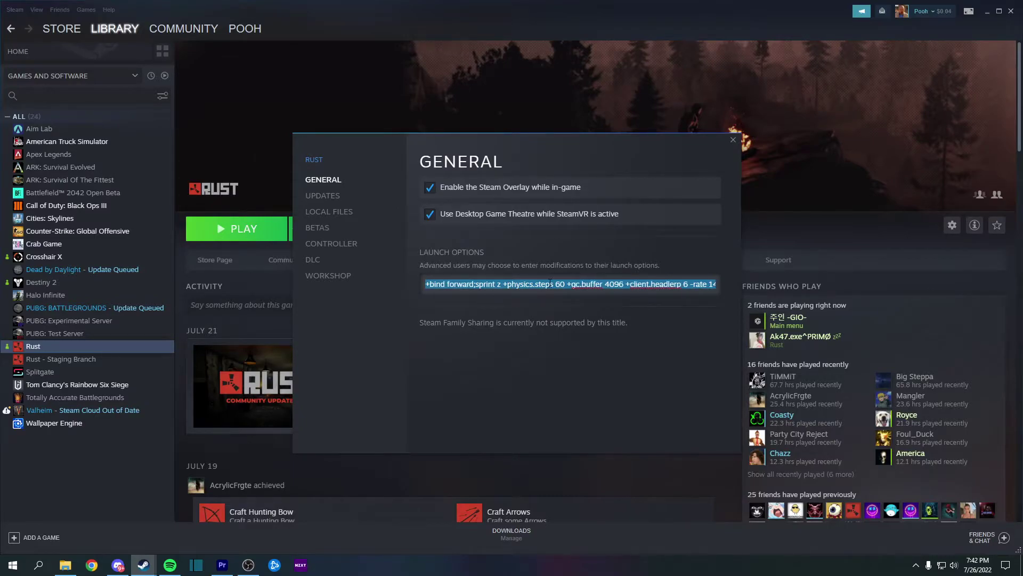
click(551, 284)
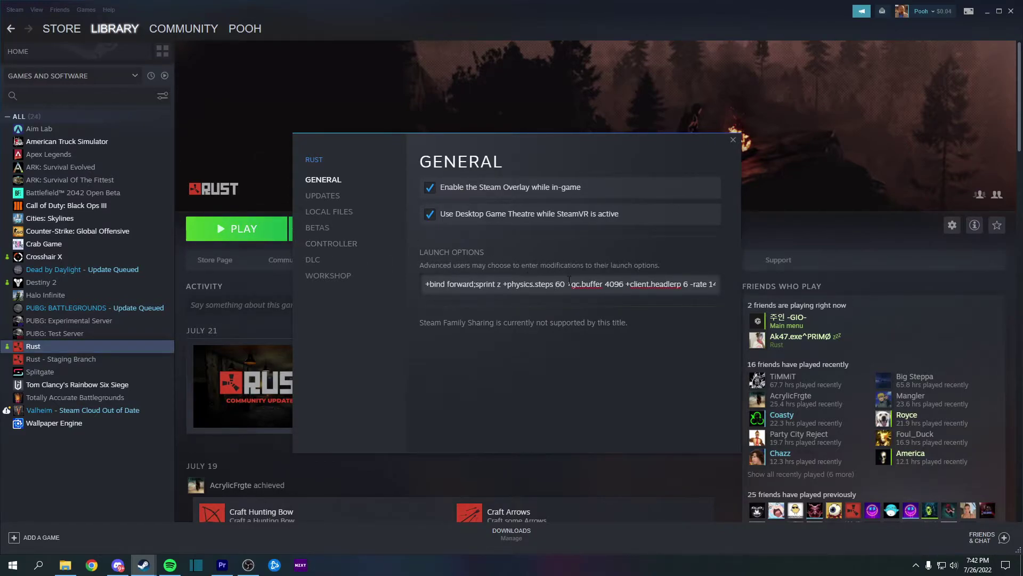
drag(566, 286, 505, 286)
key(BackSpace)
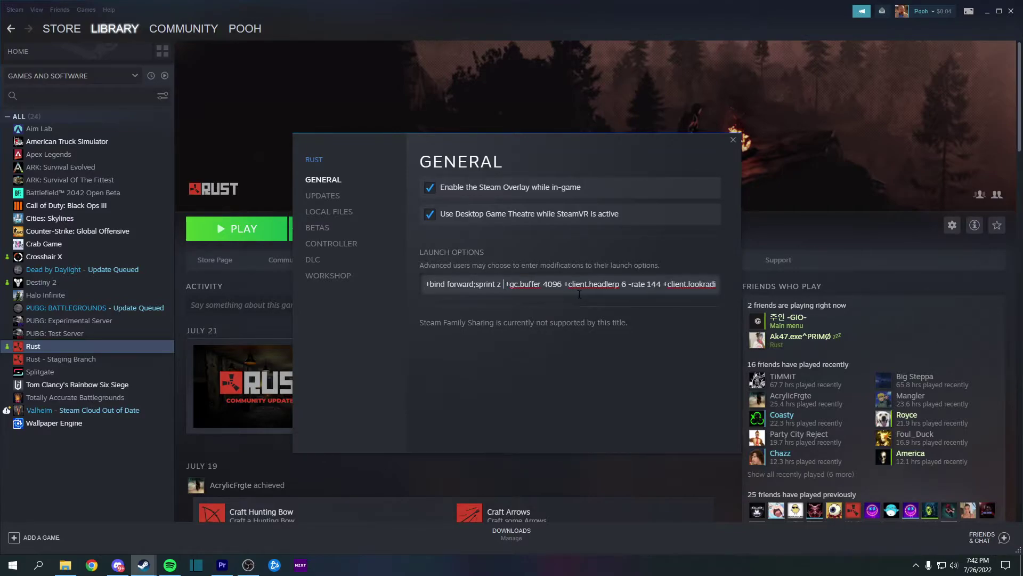
key(BackSpace)
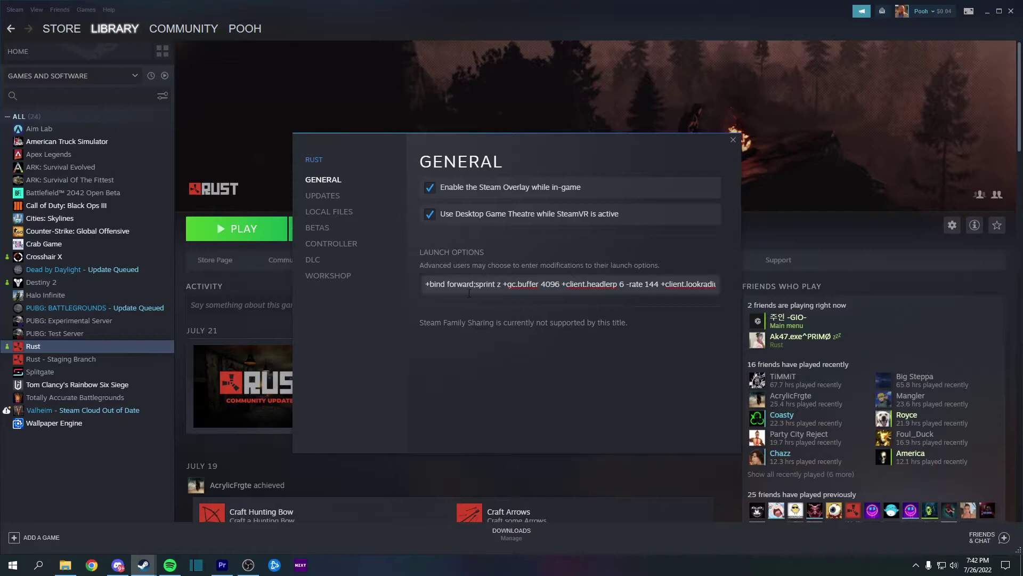
- Examine the launch options from "+bind forward;sprint z" onward through the rest of the line, and close the game's properties
drag(426, 284, 500, 284)
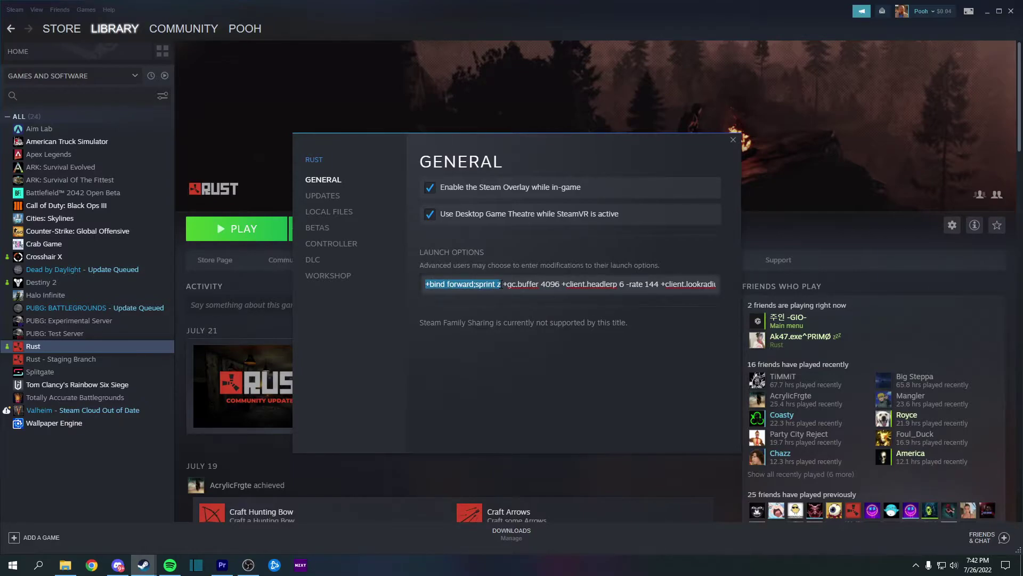
click(517, 284)
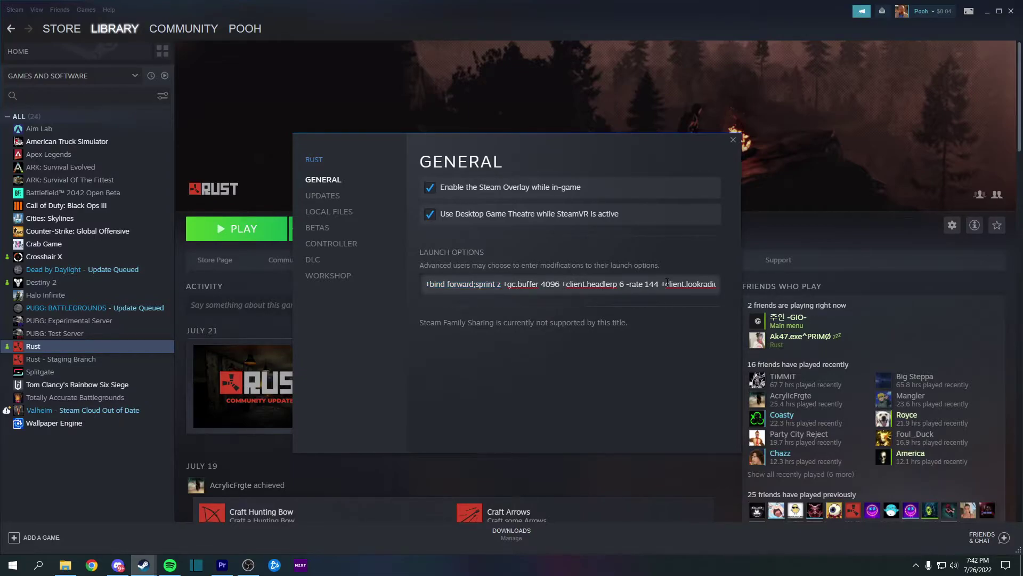
key(Right)
key(Right)
key(Right)
key(Right)
key(Right)
key(Right)
key(Right)
key(Right)
key(Right)
key(Right)
key(Right)
key(Right)
key(Right)
key(Right)
key(Right)
key(Right)
key(Right)
key(Right)
key(Right)
key(Right)
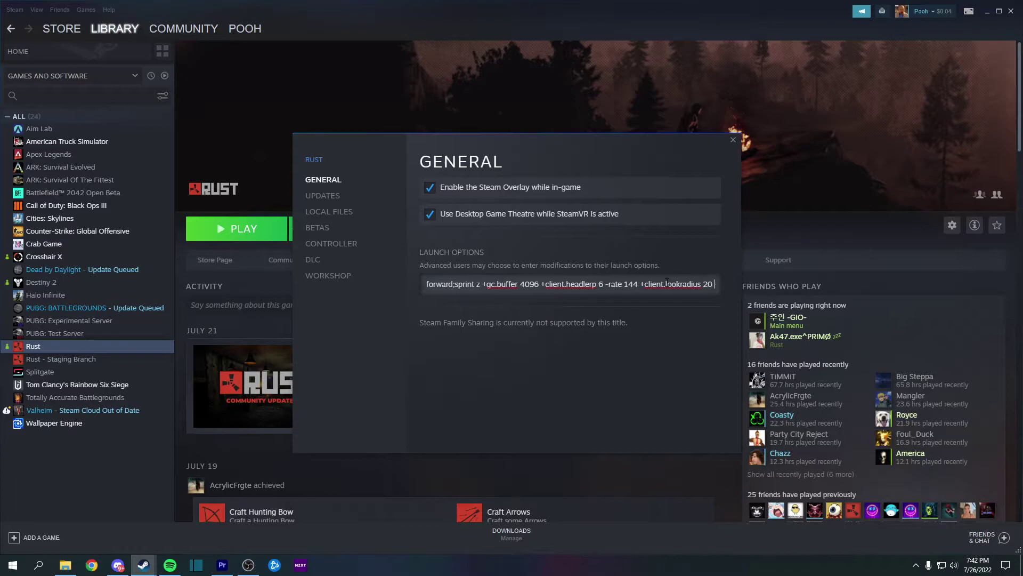
key(Right)
key(Right)
key(Right)
key(Right)
key(Right)
key(Right)
key(Right)
key(Right)
key(Right)
key(Right)
key(Right)
key(Right)
key(Right)
key(Right)
key(Right)
key(Right)
key(Right)
key(Right)
key(Right)
key(Right)
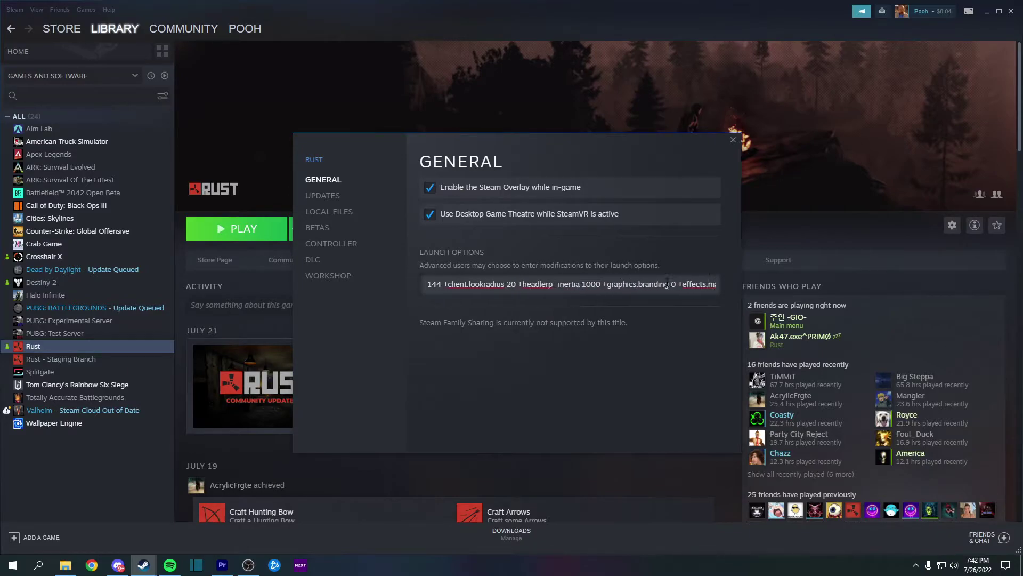
key(Right)
key(Right)
key(Right)
key(Right)
key(Right)
key(Right)
key(Right)
key(Right)
key(Right)
key(Right)
key(Right)
key(Right)
key(Right)
key(Right)
key(Right)
key(Right)
key(Right)
key(Right)
key(Right)
key(Right)
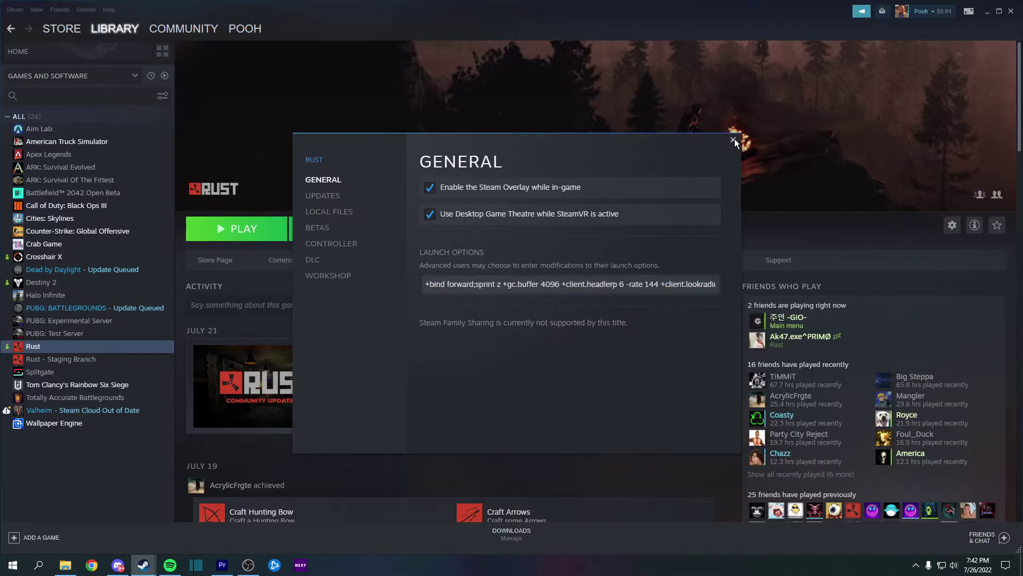
click(733, 140)
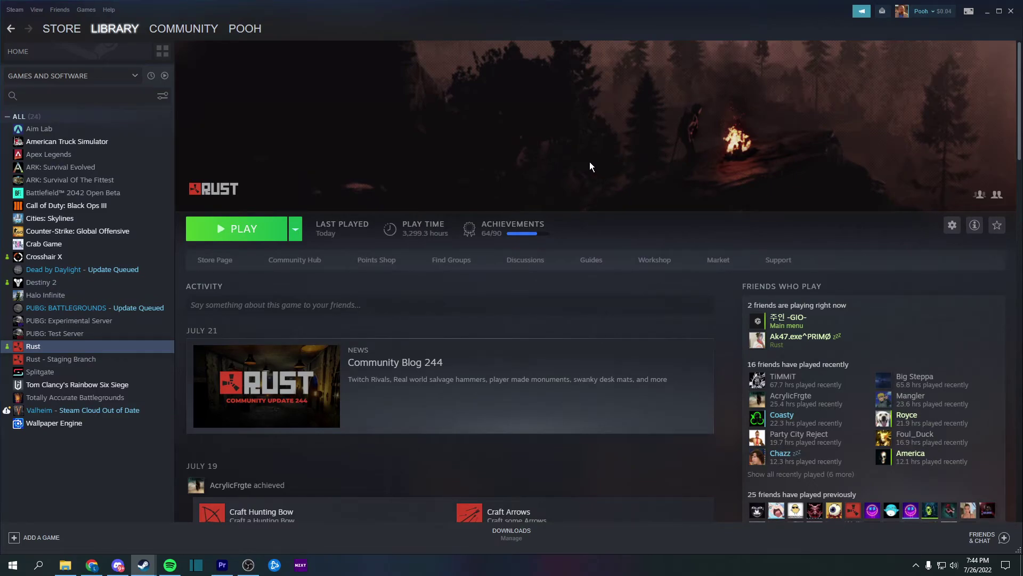
- Launch Rust from the library and open the game's options
click(228, 228)
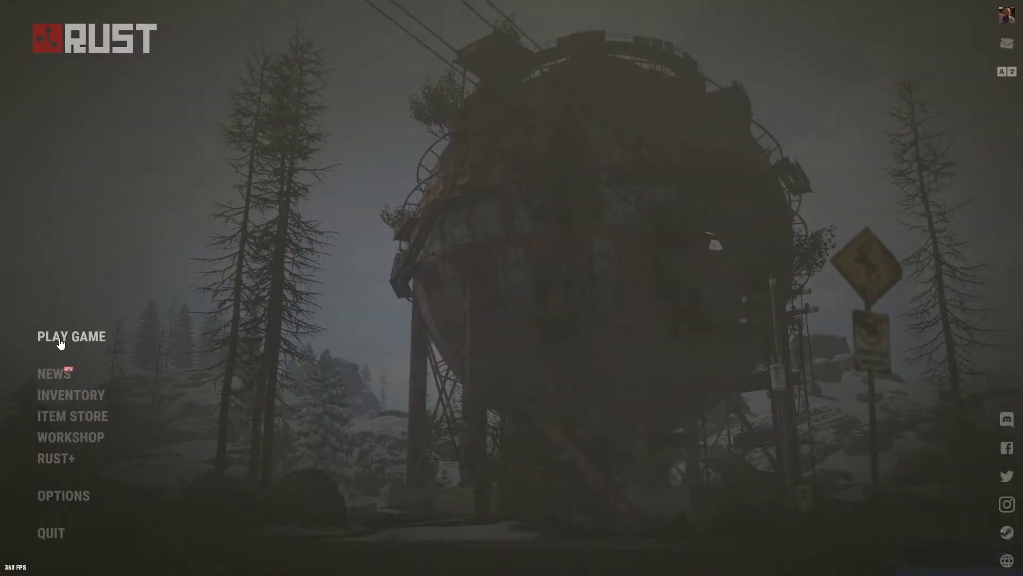
click(62, 496)
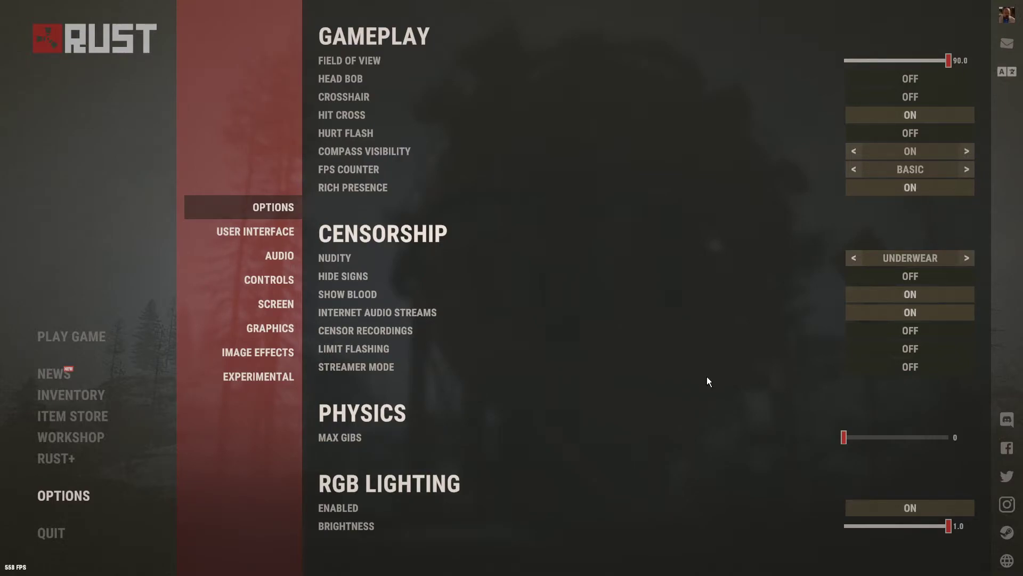
- Examine the user interface, audio, controls, screen, graphics, image effects and experimental settings in turn
click(256, 232)
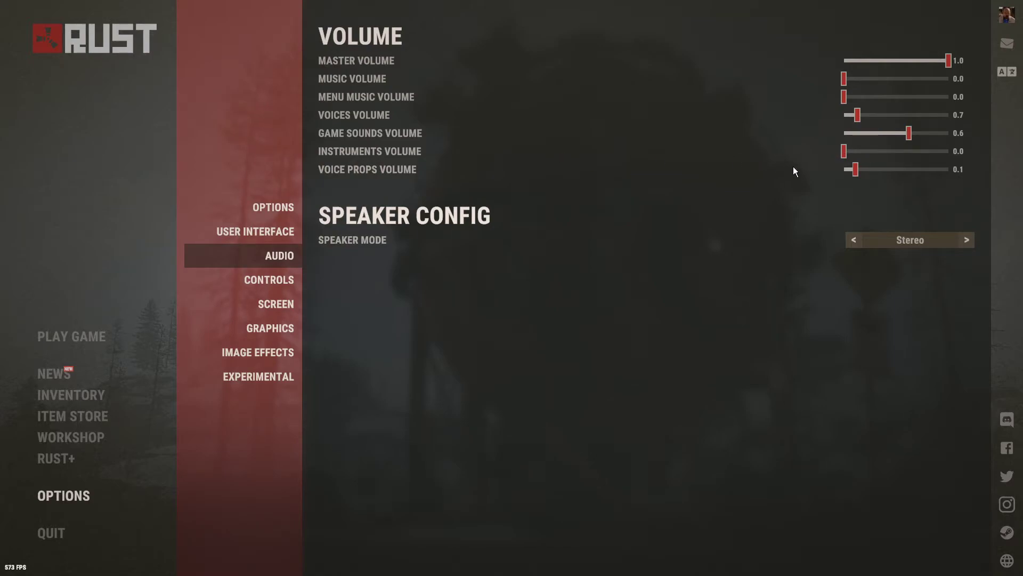
click(258, 281)
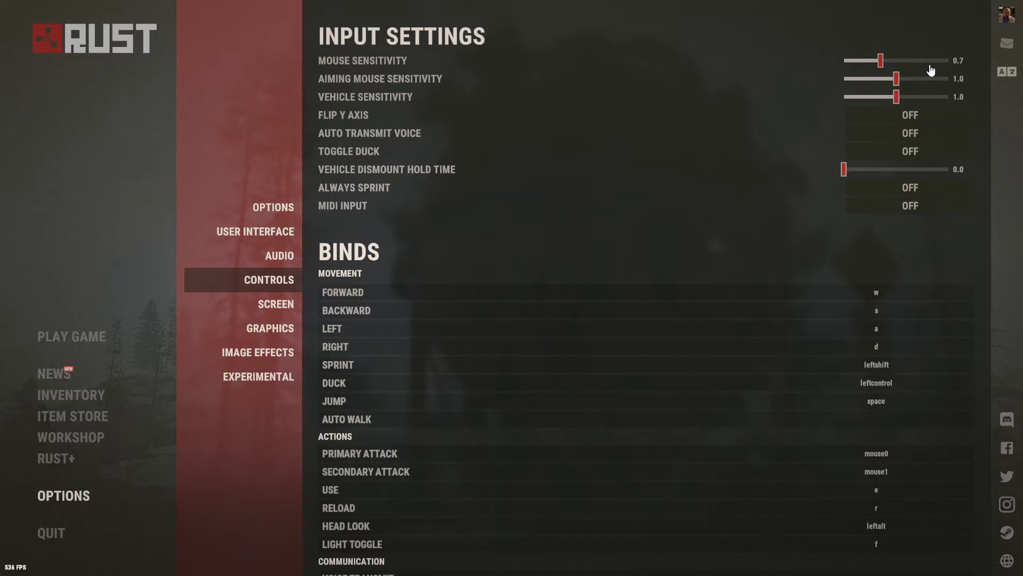
scroll(751, 258, down, 8)
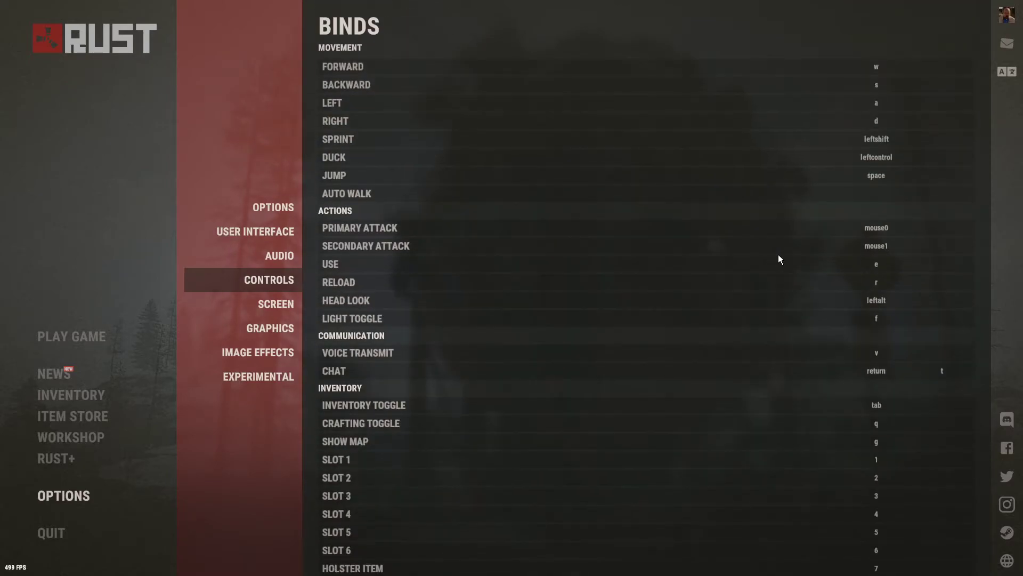
scroll(818, 263, up, 8)
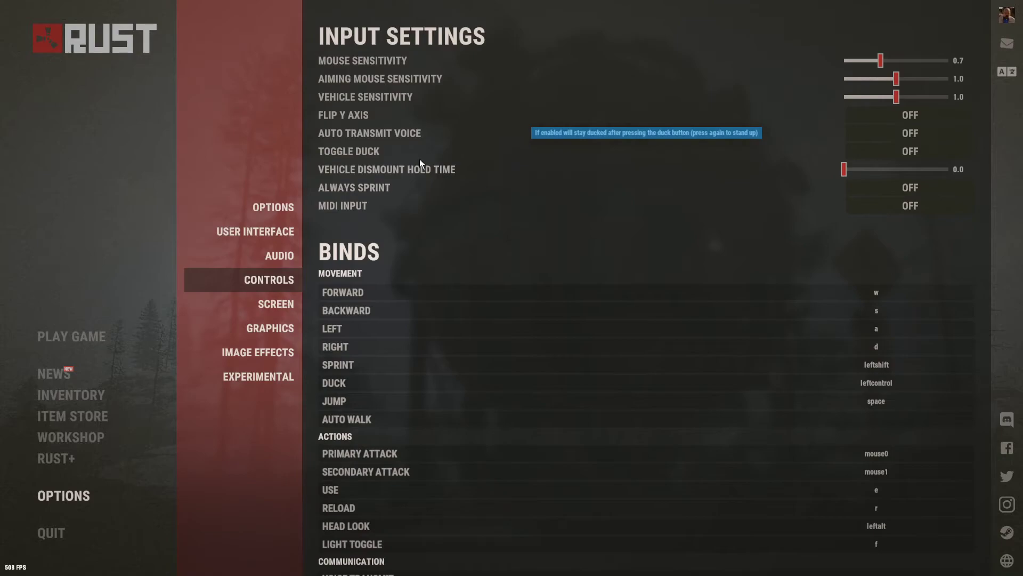
click(268, 308)
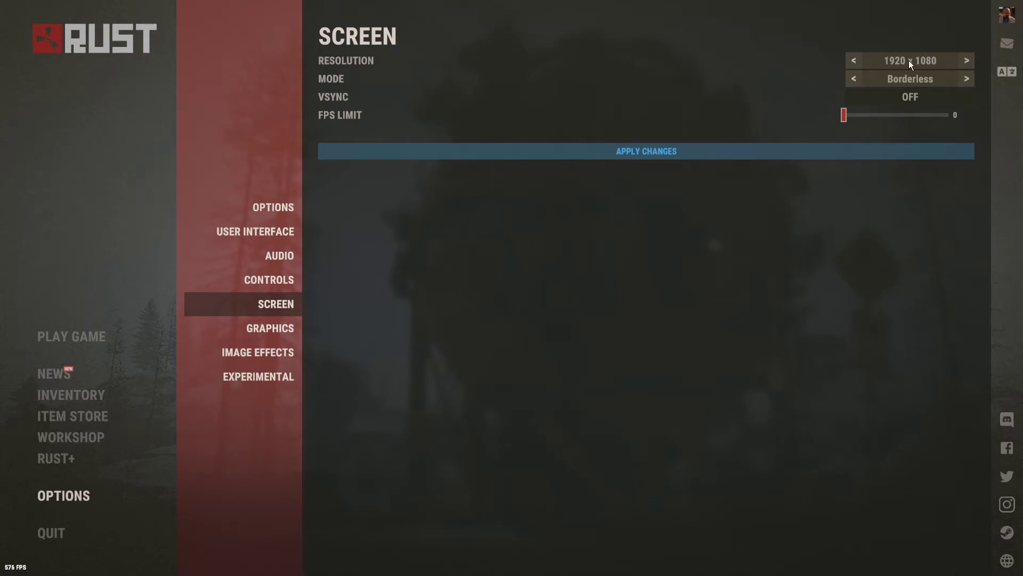
click(259, 328)
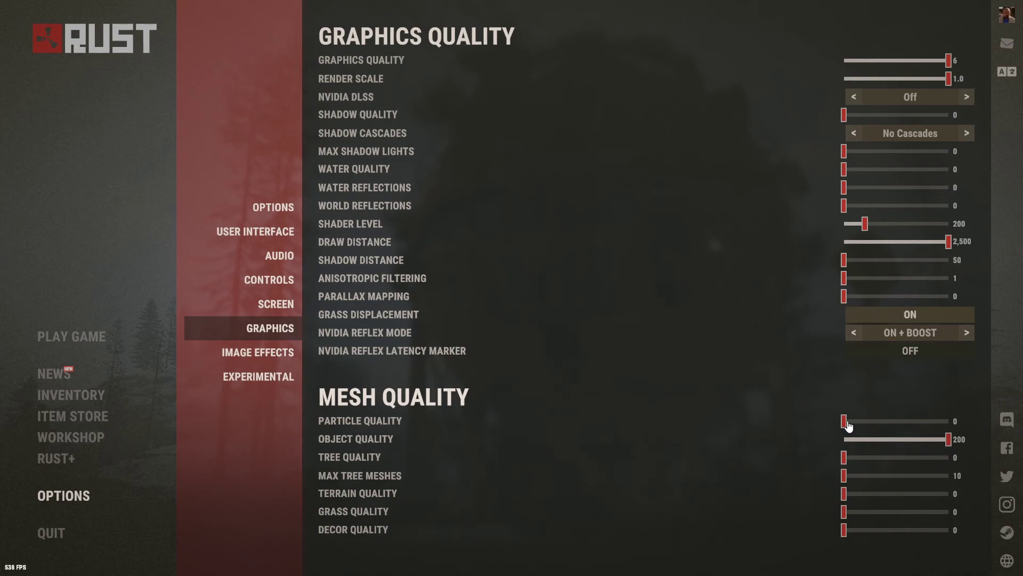
click(284, 356)
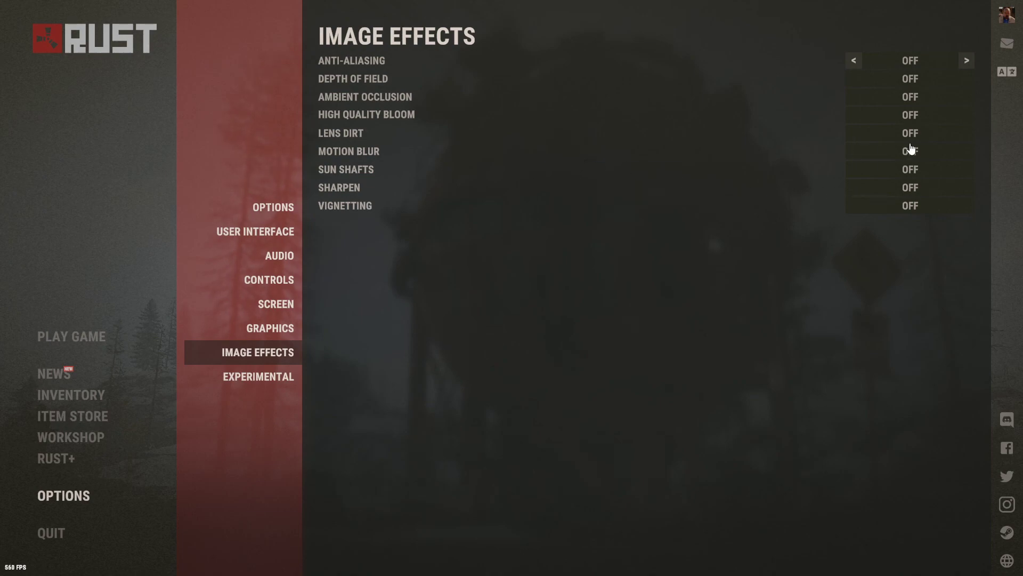
click(261, 376)
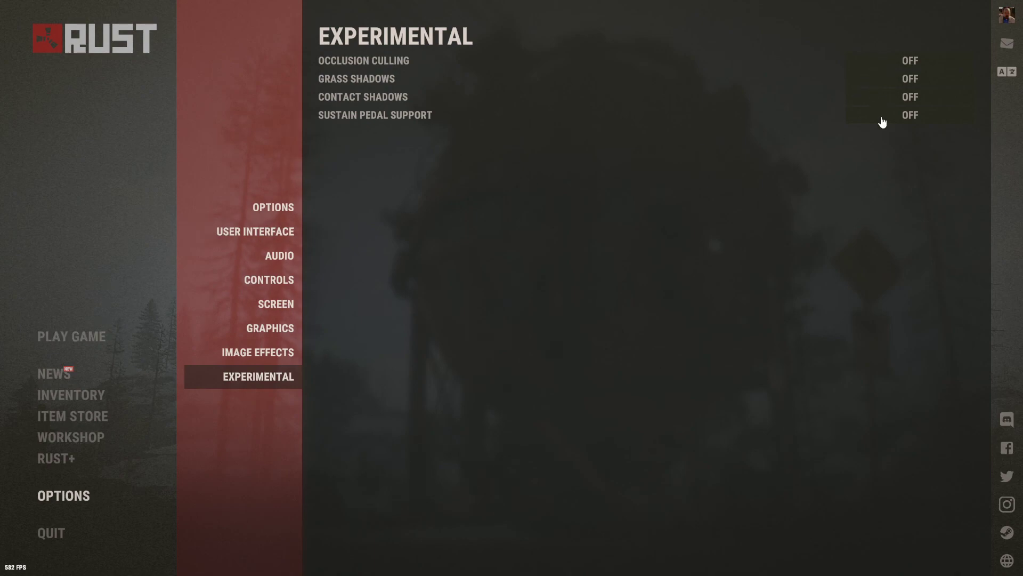